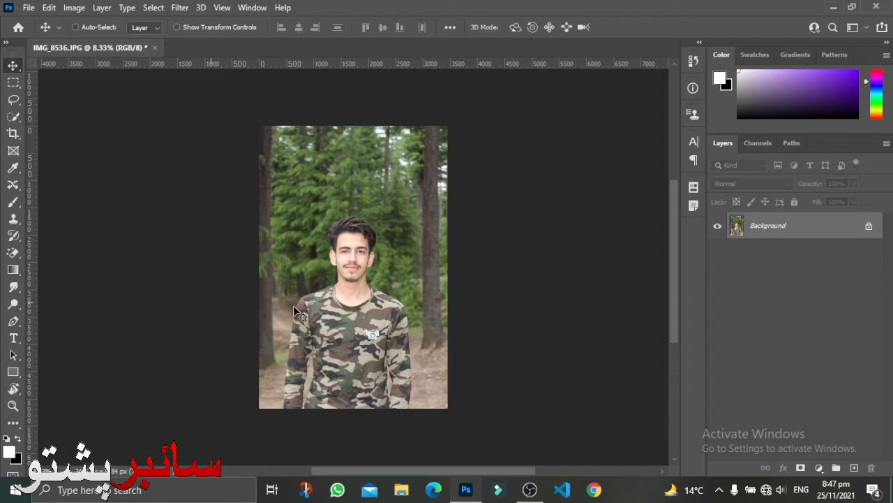
Unlock the background layer of the portrait photo and duplicate it.
{"action": "left_click", "coordinate": [867, 225]}
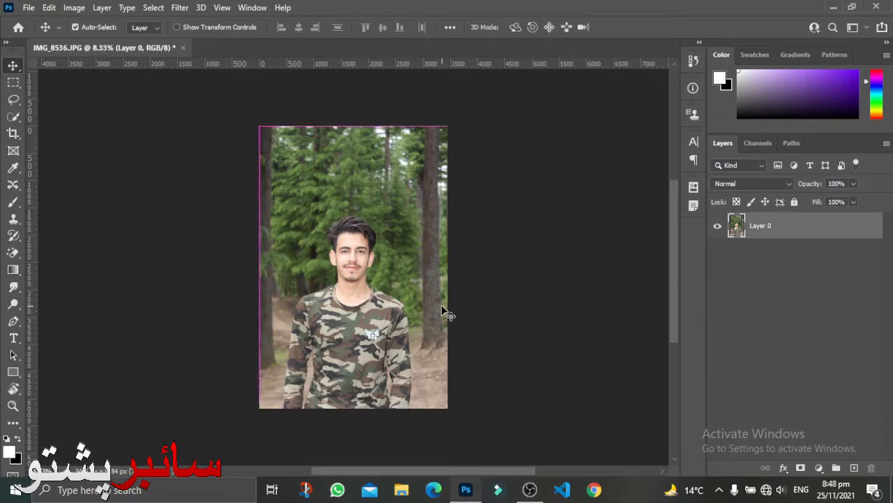
{"action": "key", "text": "ctrl+j"}
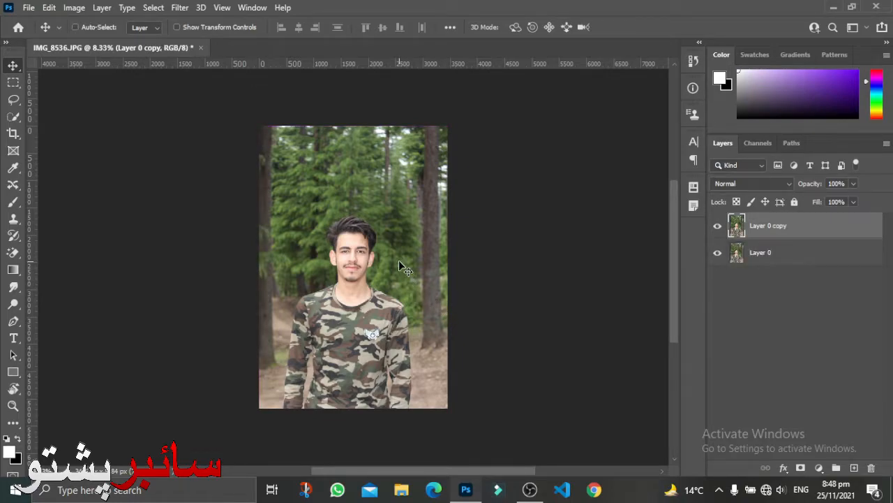
Zoom in on the man's head and shoulders to examine the face closely.
{"action": "key", "text": "z"}
{"action": "right_click", "coordinate": [357, 249]}
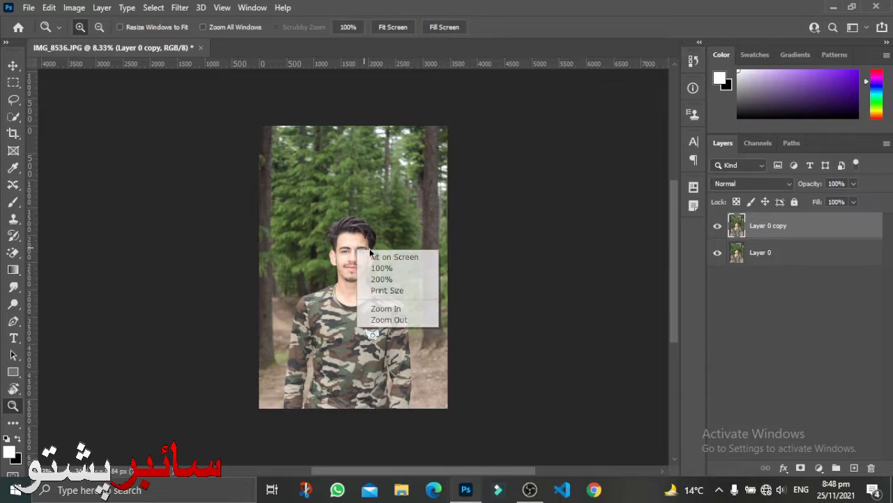
{"action": "left_click", "coordinate": [381, 258]}
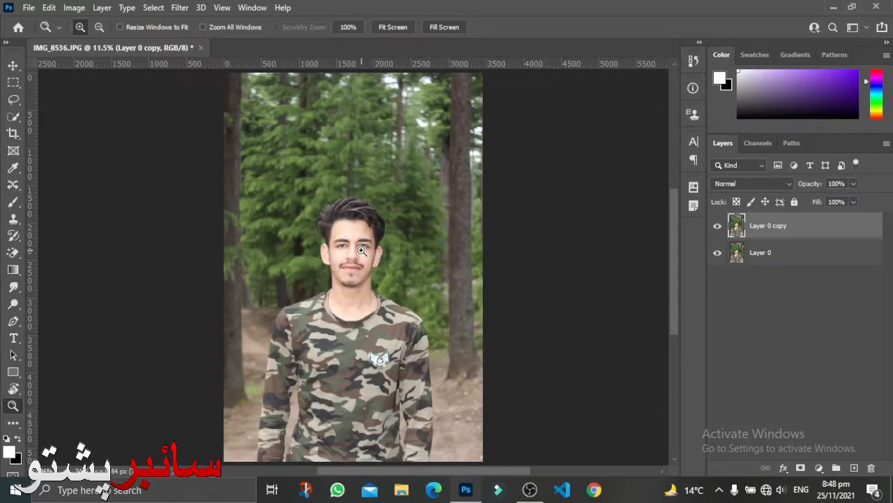
{"action": "left_click", "coordinate": [371, 234]}
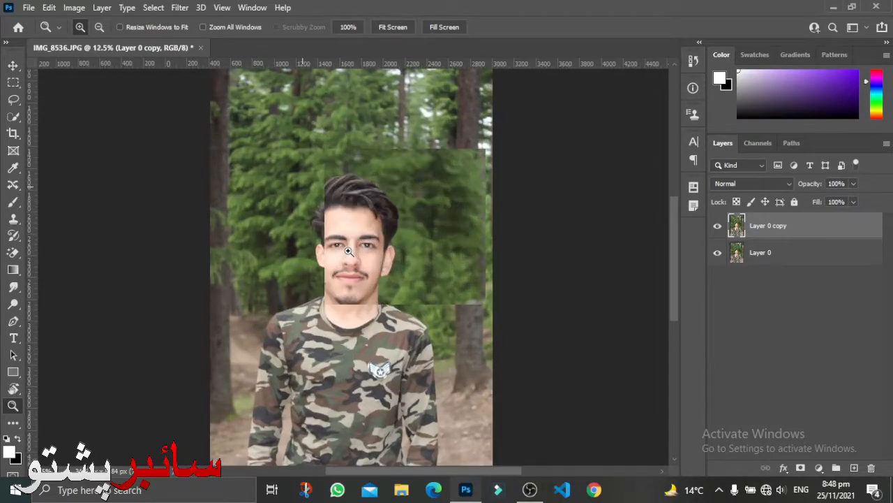
{"action": "left_click", "coordinate": [350, 251]}
{"action": "left_click", "coordinate": [350, 253]}
{"action": "left_click", "coordinate": [379, 235]}
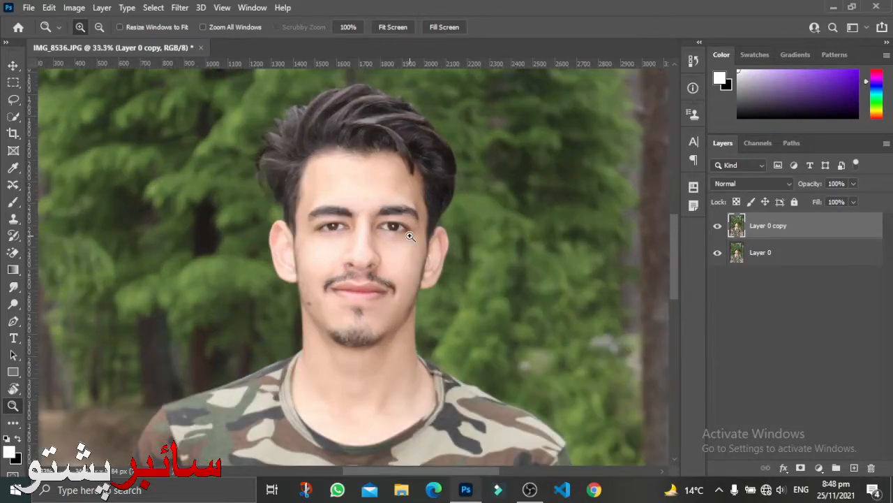
{"action": "scroll", "coordinate": [393, 239], "scroll_direction": "up", "scroll_amount": 2}
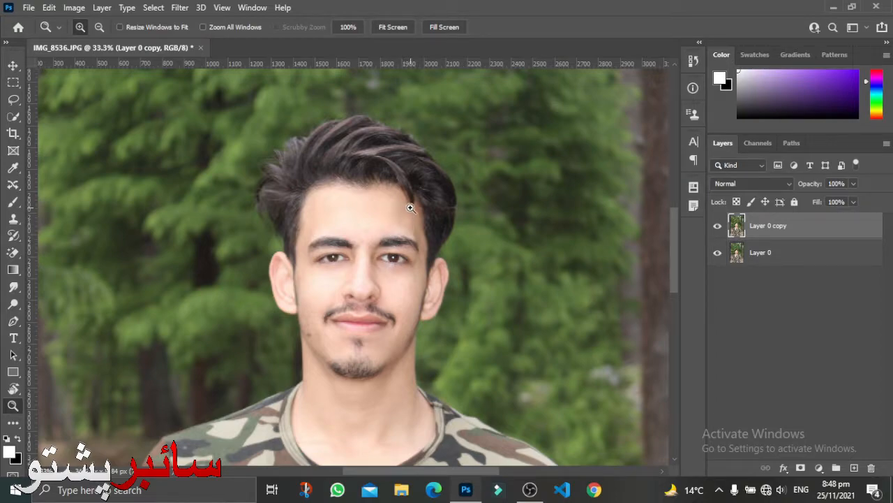
{"action": "left_click", "coordinate": [22, 305]}
{"action": "mouse_move", "coordinate": [21, 305]}
{"action": "left_mouse_down"}
{"action": "mouse_move", "coordinate": [53, 308]}
{"action": "mouse_move", "coordinate": [74, 327]}
{"action": "mouse_move", "coordinate": [68, 307]}
{"action": "left_mouse_up"}
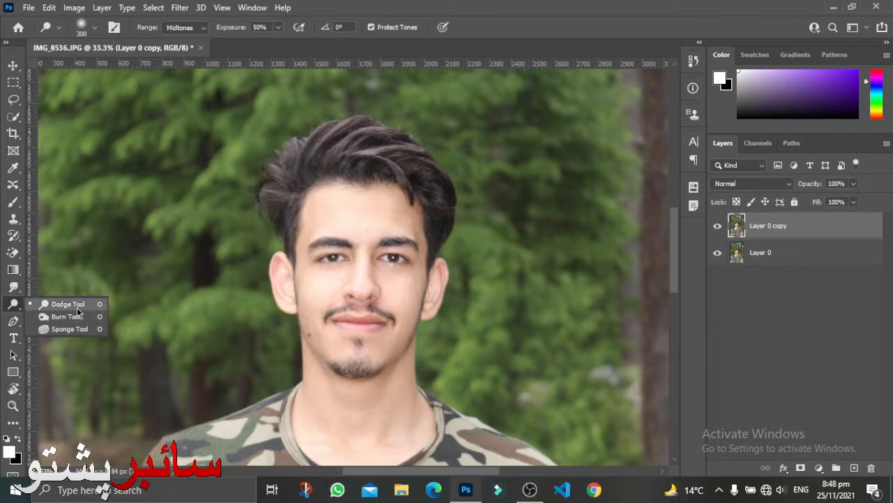
{"action": "left_click", "coordinate": [76, 8]}
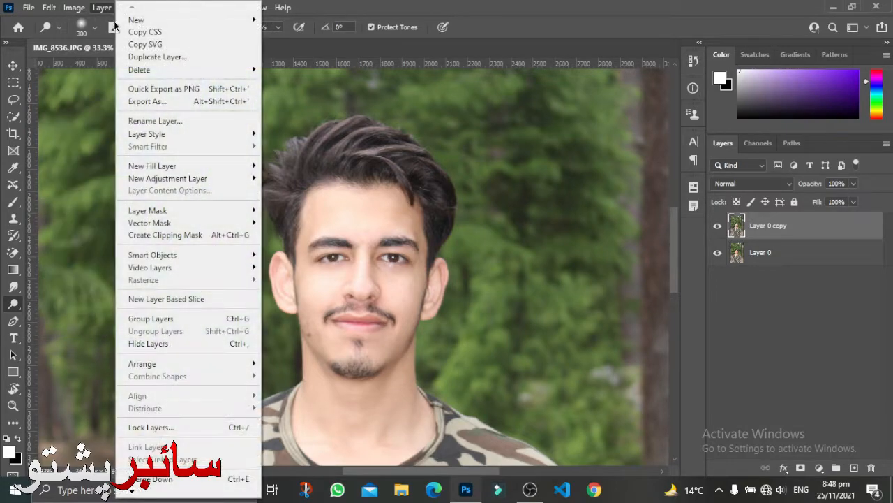
{"action": "mouse_move", "coordinate": [128, 40]}
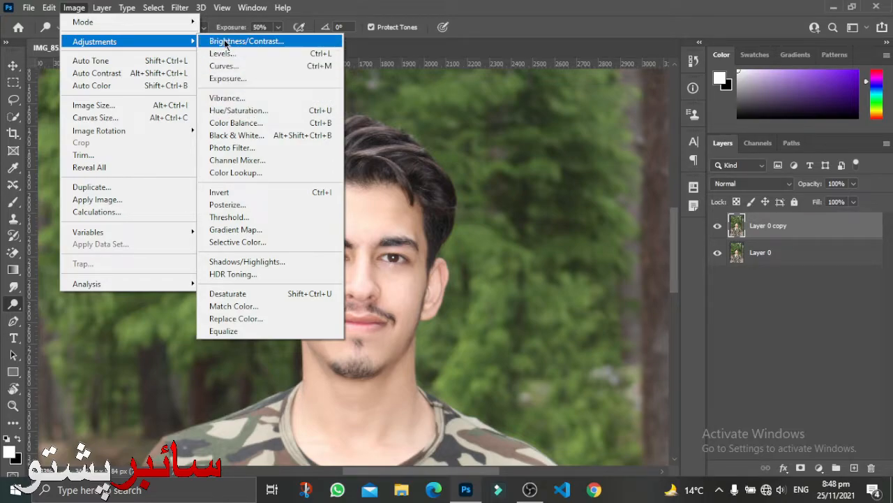
{"action": "left_click", "coordinate": [69, 9]}
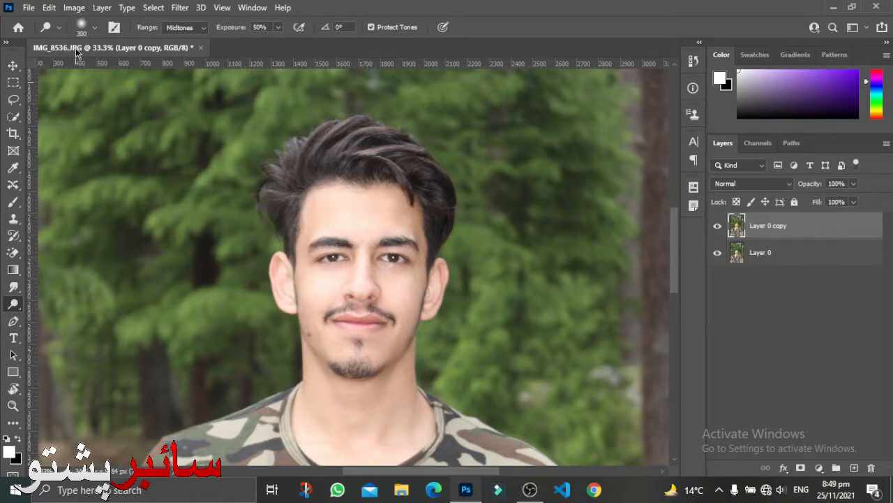
{"action": "right_click", "coordinate": [16, 307]}
{"action": "left_click", "coordinate": [17, 309]}
{"action": "left_click", "coordinate": [73, 9]}
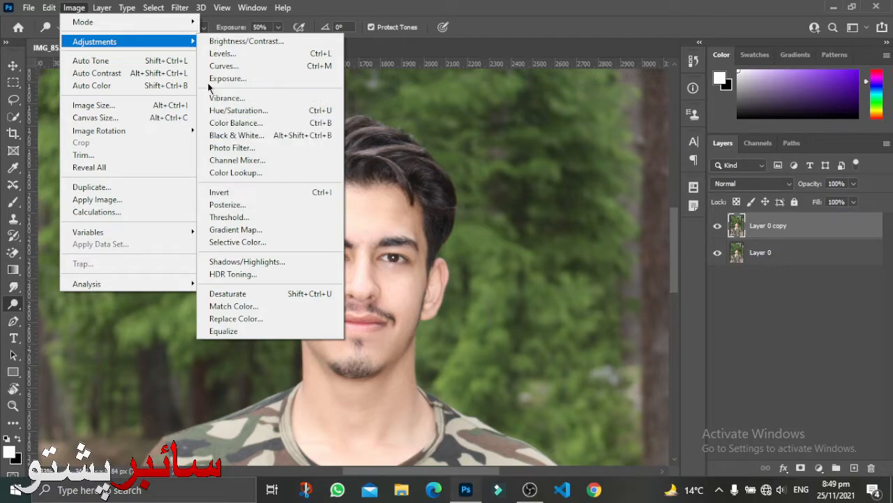
{"action": "left_click", "coordinate": [74, 7]}
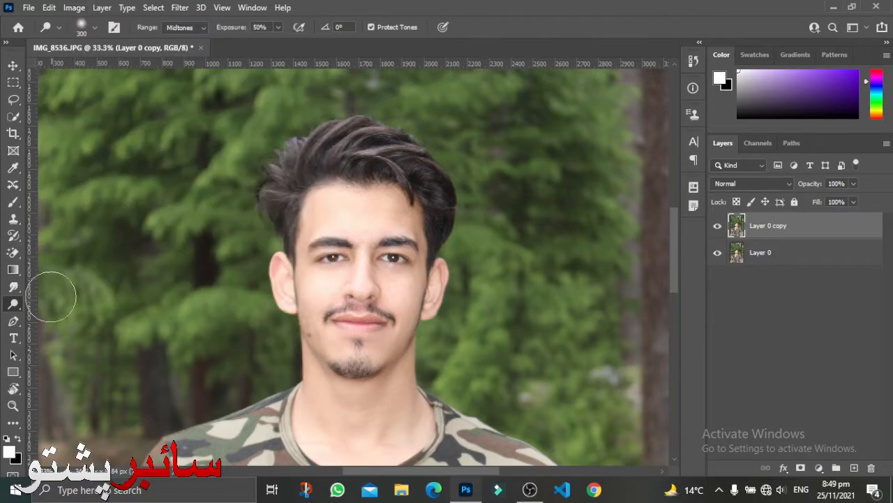
Lighten the man's face on the duplicate layer with the Dodge tool, using a brush size of 600, midtones range and 50% exposure.
{"action": "right_click", "coordinate": [9, 304]}
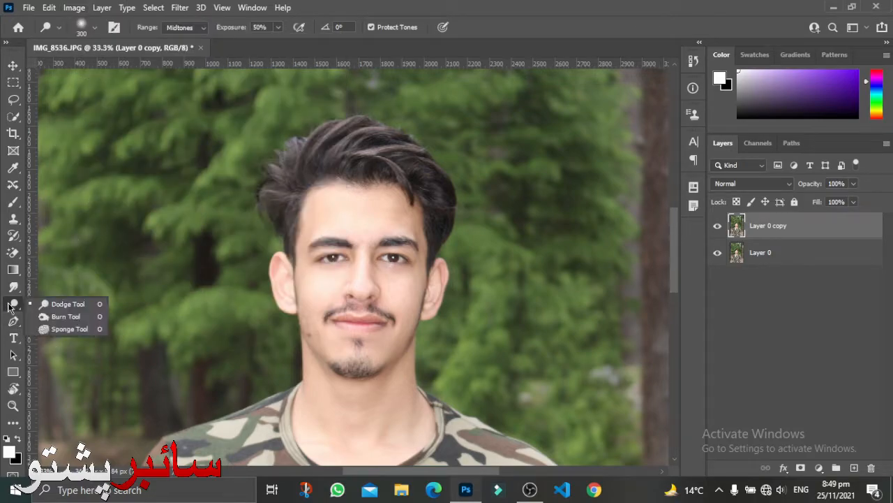
{"action": "left_click", "coordinate": [53, 309]}
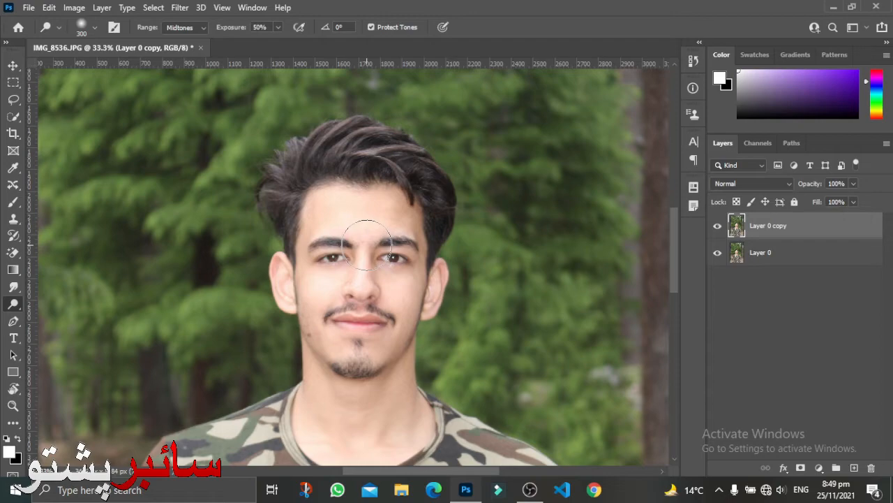
{"action": "key", "text": "bracketright"}
{"action": "key", "text": "bracketright"}
{"action": "key", "text": "bracketright"}
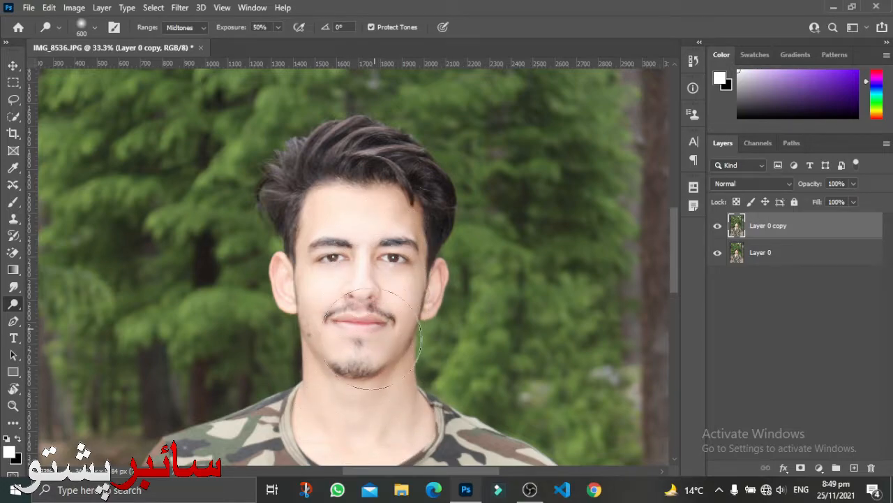
Toggle the dodged layer's visibility to compare the lightened face with the original photo.
{"action": "left_click", "coordinate": [718, 227]}
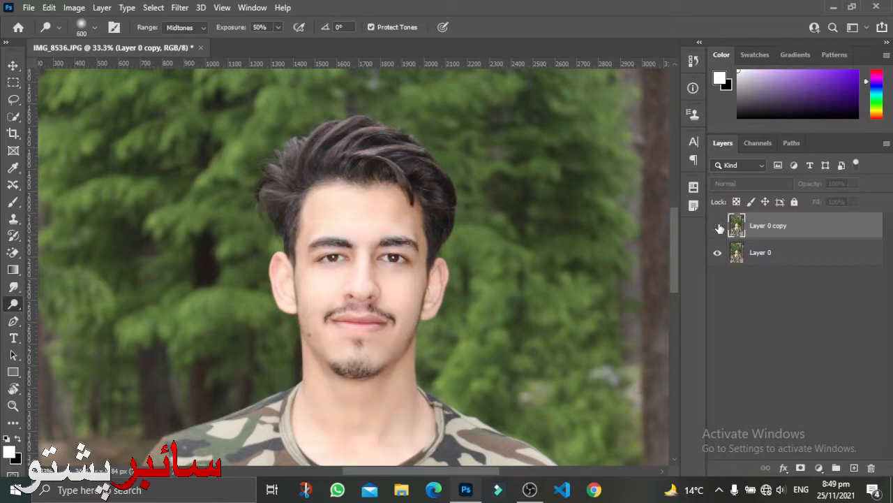
{"action": "left_click", "coordinate": [718, 227]}
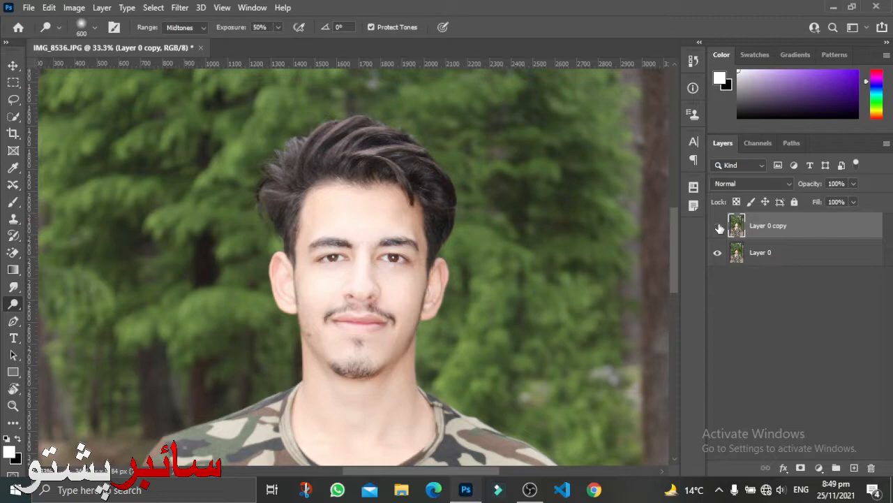
{"action": "left_click", "coordinate": [718, 227]}
{"action": "scroll", "coordinate": [424, 291], "scroll_direction": "down", "scroll_amount": 2}
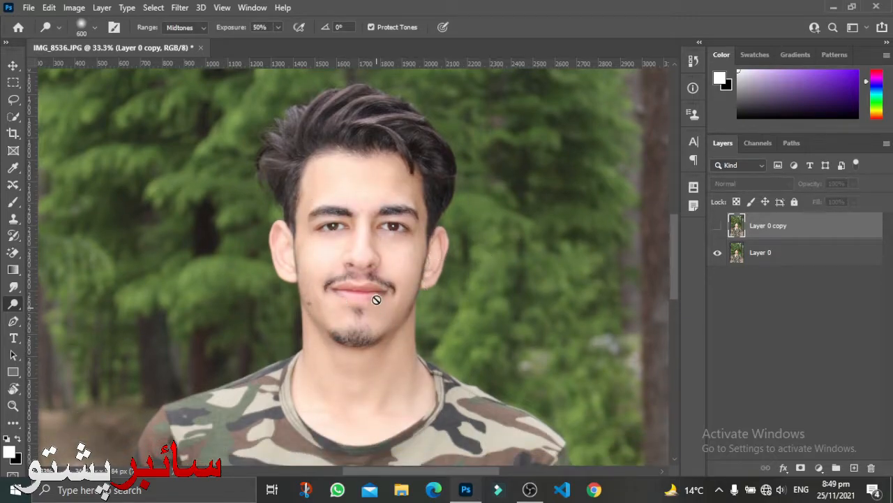
{"action": "left_click", "coordinate": [718, 227]}
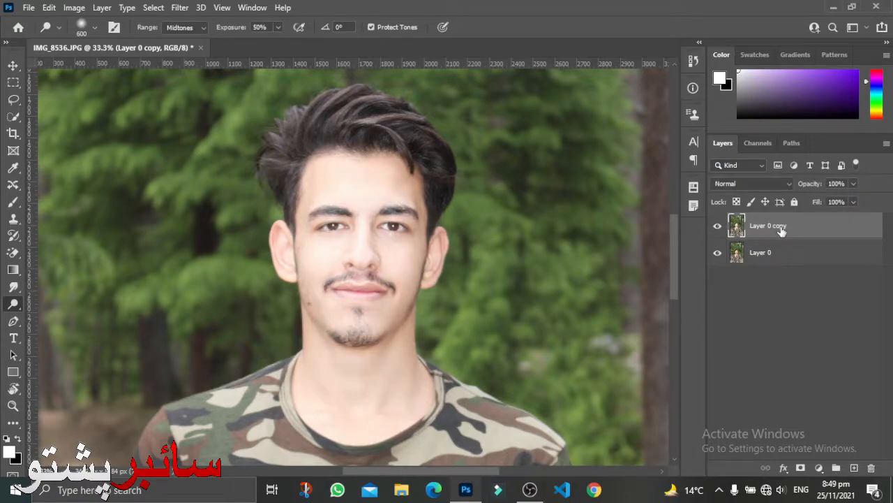
Hide the dodged layer and make a fresh duplicate of the original Layer 0.
{"action": "left_click", "coordinate": [717, 226]}
{"action": "left_click", "coordinate": [762, 258]}
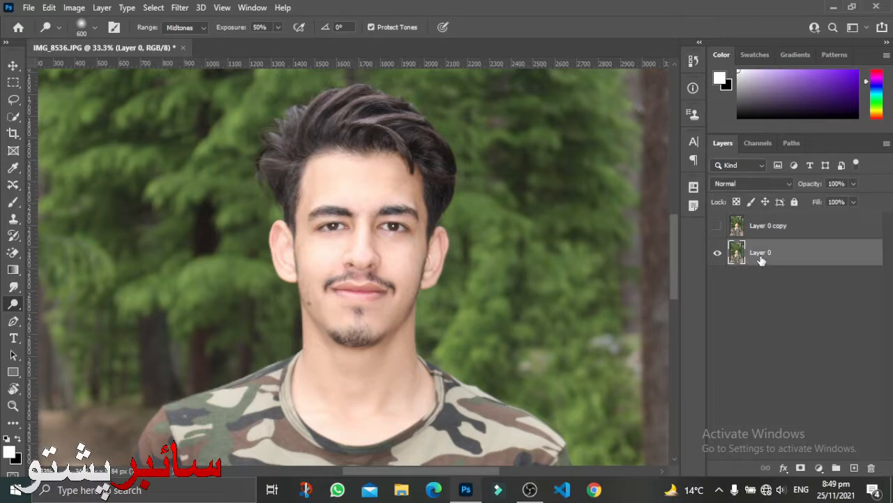
{"action": "key", "text": "ctrl+j"}
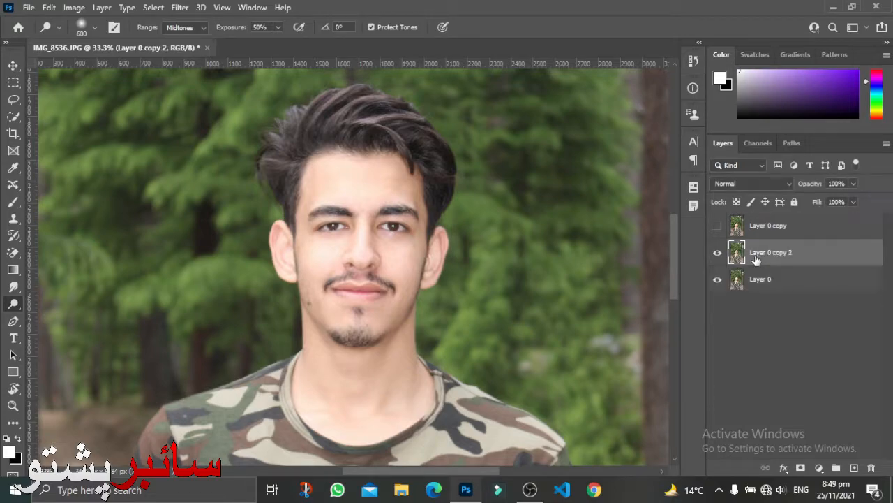
Darken the lips, eyebrows, moustache and beard on the new duplicate with the Burn tool, using brush size 65 at 50% exposure.
{"action": "right_click", "coordinate": [16, 302]}
{"action": "left_click", "coordinate": [76, 317]}
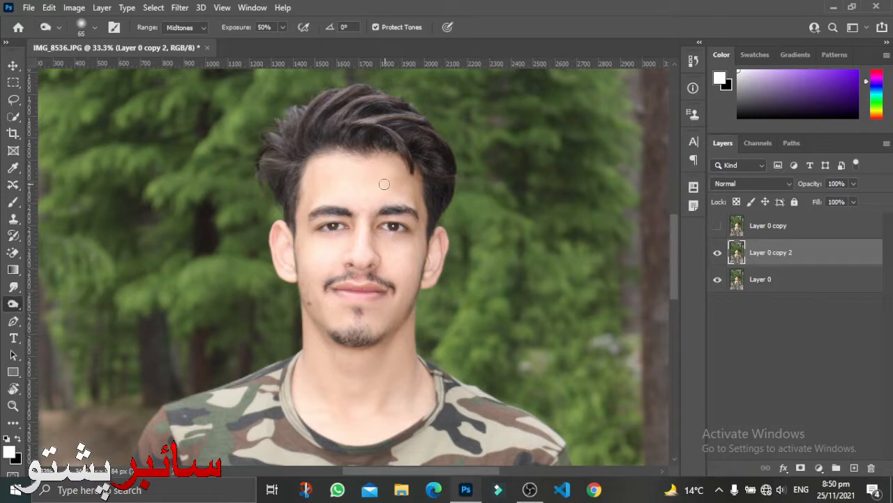
{"action": "scroll", "coordinate": [391, 185], "scroll_direction": "up", "scroll_amount": 1}
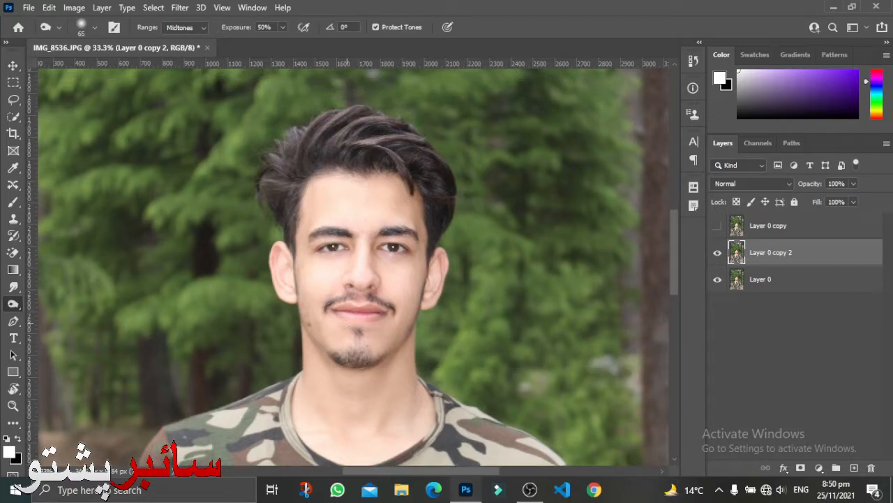
{"action": "mouse_move", "coordinate": [338, 312]}
{"action": "left_mouse_down"}
{"action": "mouse_move", "coordinate": [384, 315]}
{"action": "mouse_move", "coordinate": [358, 317]}
{"action": "mouse_move", "coordinate": [356, 309]}
{"action": "mouse_move", "coordinate": [387, 308]}
{"action": "mouse_move", "coordinate": [368, 318]}
{"action": "left_mouse_up"}
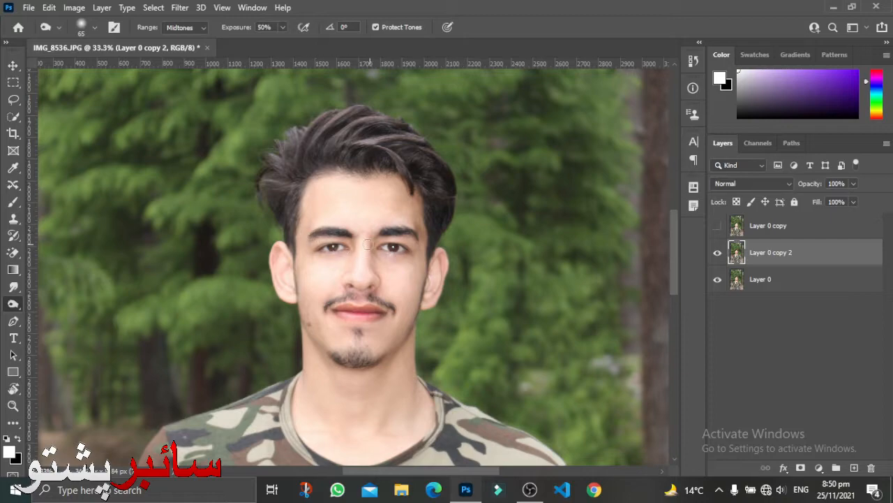
{"action": "mouse_move", "coordinate": [332, 308]}
{"action": "left_mouse_down"}
{"action": "mouse_move", "coordinate": [372, 299]}
{"action": "mouse_move", "coordinate": [393, 312]}
{"action": "left_mouse_up"}
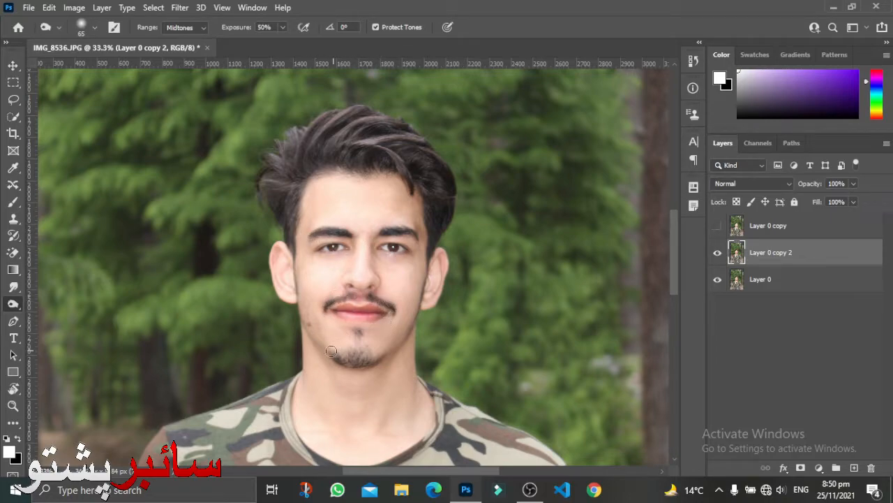
{"action": "mouse_move", "coordinate": [338, 361]}
{"action": "left_mouse_down"}
{"action": "mouse_move", "coordinate": [365, 358]}
{"action": "mouse_move", "coordinate": [345, 364]}
{"action": "mouse_move", "coordinate": [373, 361]}
{"action": "mouse_move", "coordinate": [361, 351]}
{"action": "mouse_move", "coordinate": [333, 355]}
{"action": "left_mouse_up"}
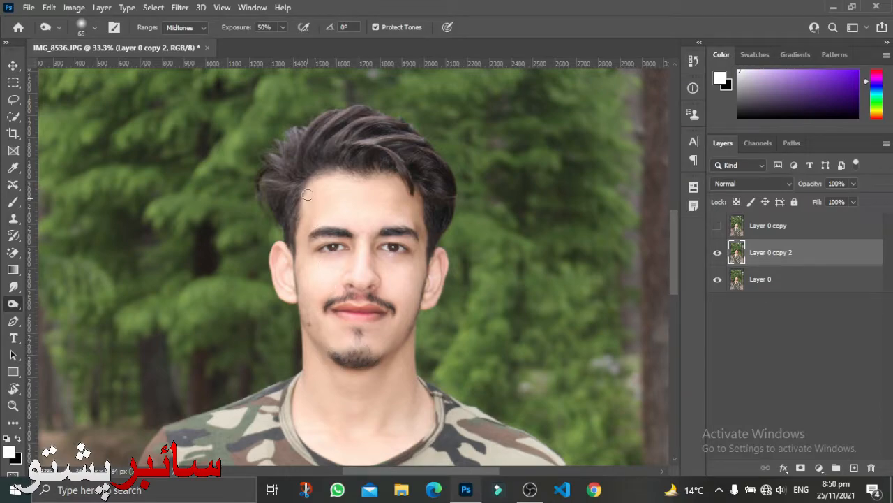
Enlarge the Burn brush to 175 and darken the man's hair.
{"action": "key", "text": "bracketright"}
{"action": "key", "text": "bracketright"}
{"action": "key", "text": "bracketright"}
{"action": "key", "text": "bracketright"}
{"action": "key", "text": "bracketright"}
{"action": "key", "text": "bracketright"}
{"action": "key", "text": "bracketright"}
{"action": "key", "text": "bracketright"}
{"action": "mouse_move", "coordinate": [292, 148]}
{"action": "left_mouse_down"}
{"action": "mouse_move", "coordinate": [342, 125]}
{"action": "mouse_move", "coordinate": [399, 142]}
{"action": "mouse_move", "coordinate": [435, 178]}
{"action": "mouse_move", "coordinate": [443, 221]}
{"action": "mouse_move", "coordinate": [412, 172]}
{"action": "mouse_move", "coordinate": [329, 154]}
{"action": "mouse_move", "coordinate": [293, 156]}
{"action": "mouse_move", "coordinate": [282, 172]}
{"action": "mouse_move", "coordinate": [291, 229]}
{"action": "mouse_move", "coordinate": [277, 195]}
{"action": "mouse_move", "coordinate": [281, 165]}
{"action": "mouse_move", "coordinate": [307, 141]}
{"action": "mouse_move", "coordinate": [357, 139]}
{"action": "mouse_move", "coordinate": [409, 153]}
{"action": "left_mouse_up"}
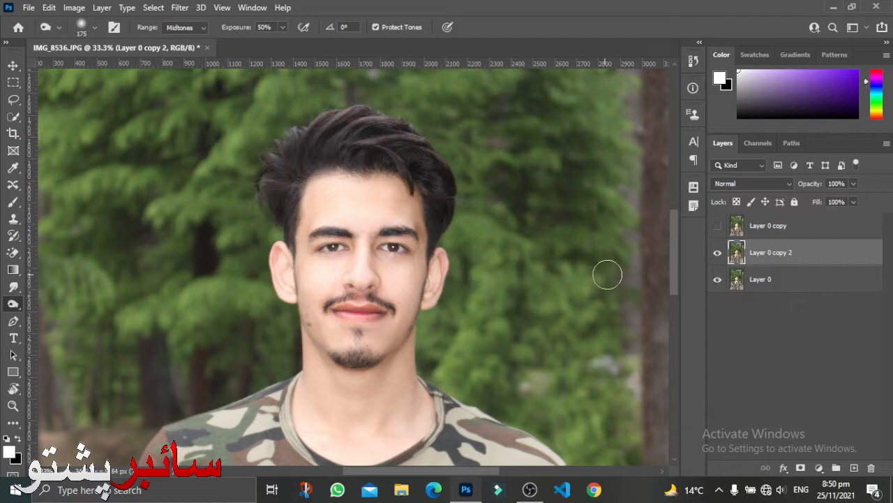
Toggle the burned layer's visibility to compare it with the original, and show the dodged layer again.
{"action": "left_click", "coordinate": [719, 255]}
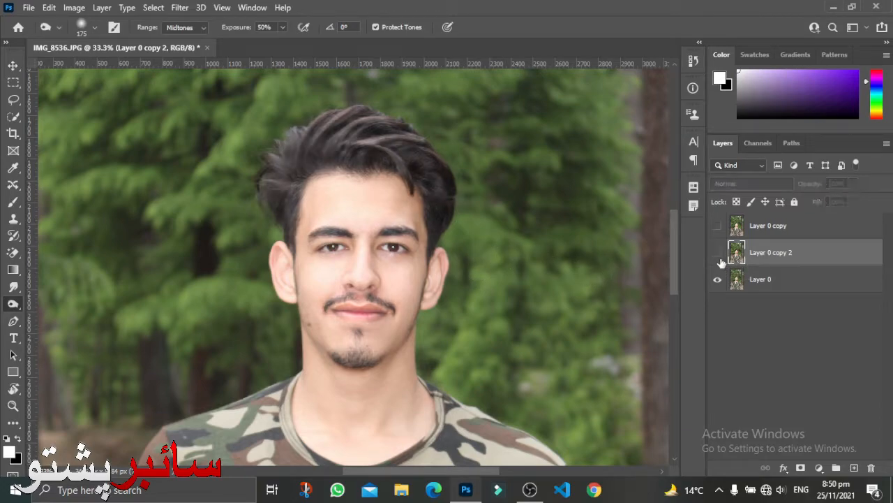
{"action": "left_click", "coordinate": [719, 256]}
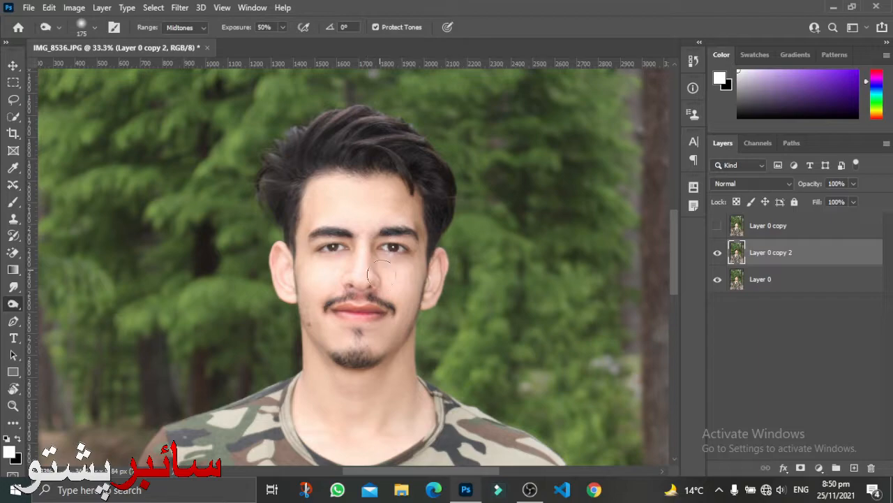
{"action": "left_click", "coordinate": [717, 227]}
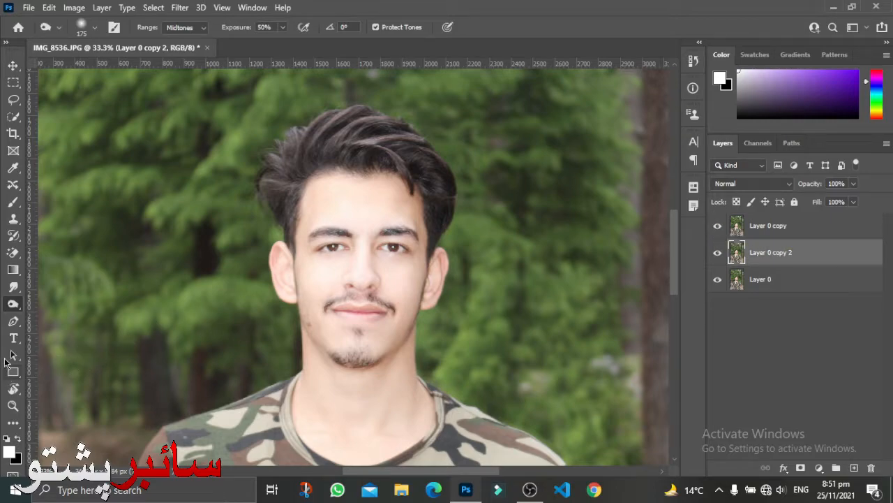
Switch to the Sponge tool and delete both duplicate layers, keeping only the original Layer 0.
{"action": "right_click", "coordinate": [13, 304]}
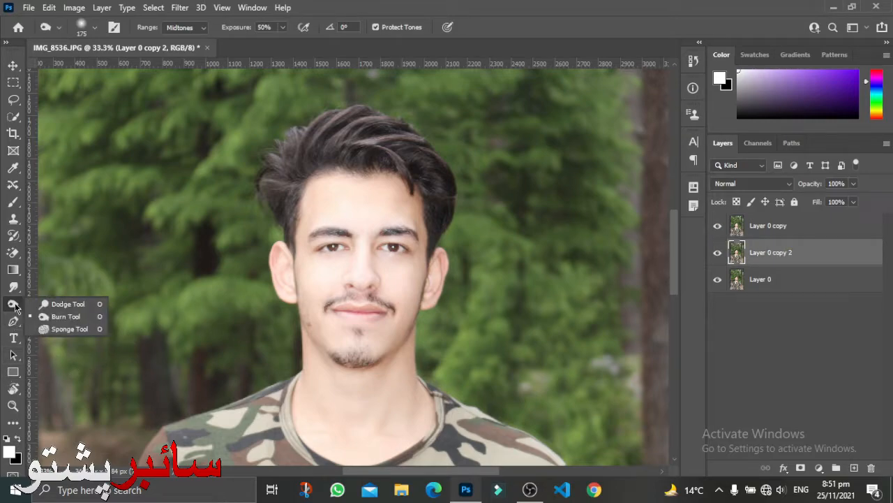
{"action": "left_click", "coordinate": [56, 329]}
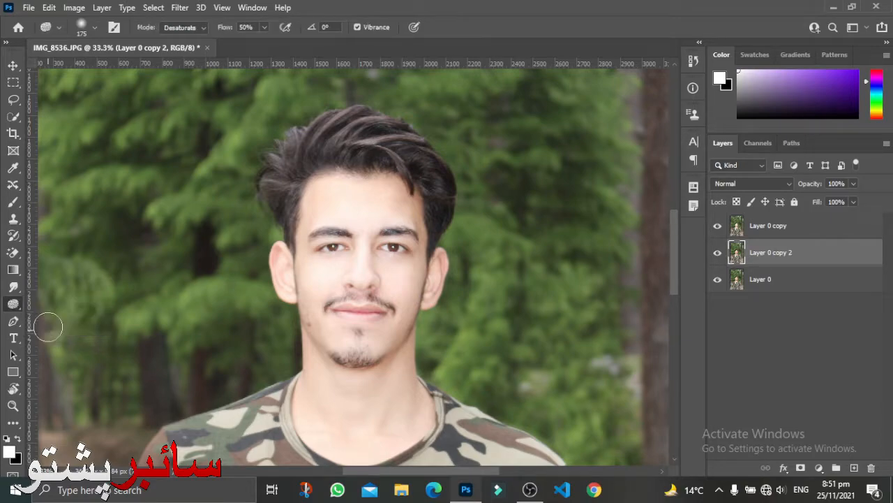
{"action": "left_click", "coordinate": [755, 232], "text": "shift"}
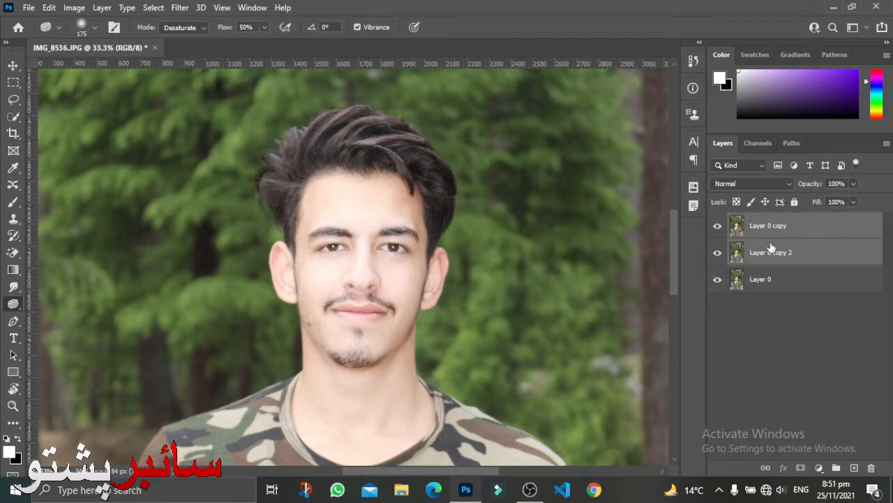
{"action": "key", "text": "Delete"}
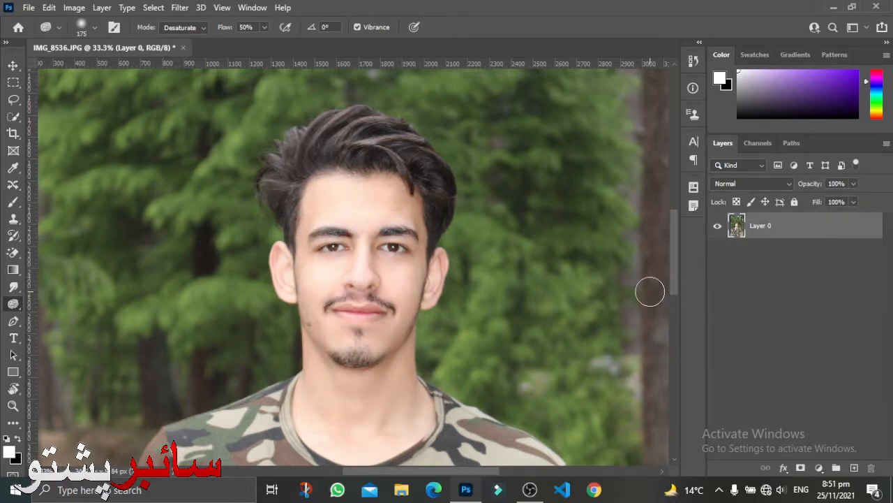
Try desaturating the man's face with the Sponge tool at brush size 300 and 50% flow on a duplicate layer, and discard the duplicate.
{"action": "key", "text": "ctrl+j"}
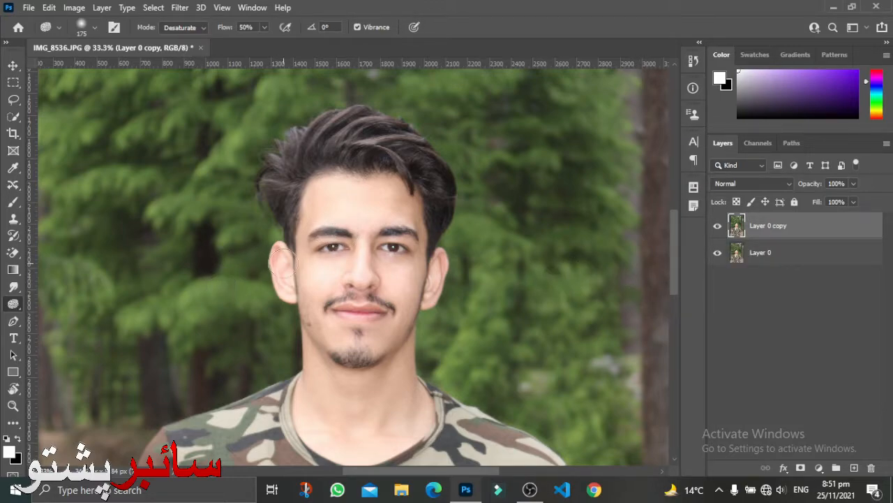
{"action": "key", "text": "bracketright"}
{"action": "key", "text": "bracketright"}
{"action": "key", "text": "bracketright"}
{"action": "key", "text": "bracketright"}
{"action": "key", "text": "bracketright"}
{"action": "mouse_move", "coordinate": [327, 185]}
{"action": "left_mouse_down"}
{"action": "mouse_move", "coordinate": [337, 225]}
{"action": "mouse_move", "coordinate": [370, 246]}
{"action": "mouse_move", "coordinate": [400, 216]}
{"action": "mouse_move", "coordinate": [366, 208]}
{"action": "mouse_move", "coordinate": [400, 273]}
{"action": "mouse_move", "coordinate": [398, 323]}
{"action": "mouse_move", "coordinate": [385, 348]}
{"action": "mouse_move", "coordinate": [309, 227]}
{"action": "mouse_move", "coordinate": [275, 256]}
{"action": "mouse_move", "coordinate": [330, 348]}
{"action": "mouse_move", "coordinate": [347, 409]}
{"action": "mouse_move", "coordinate": [324, 351]}
{"action": "left_mouse_up"}
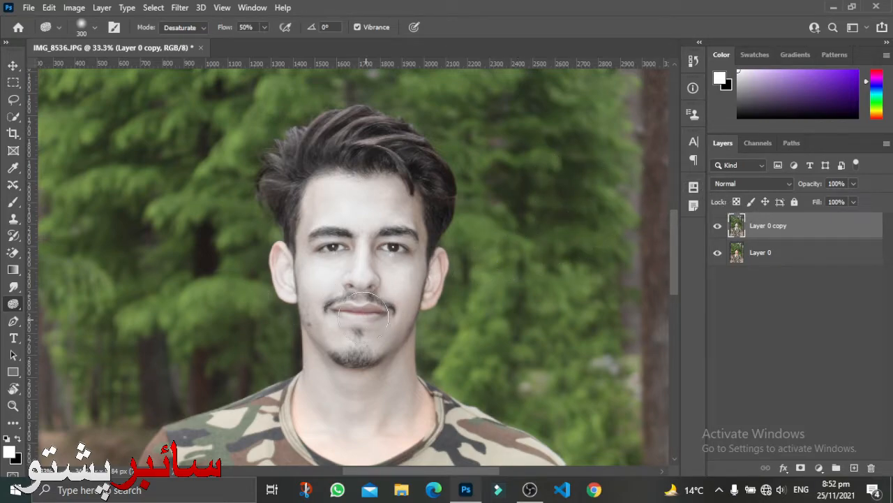
{"action": "key", "text": "Delete"}
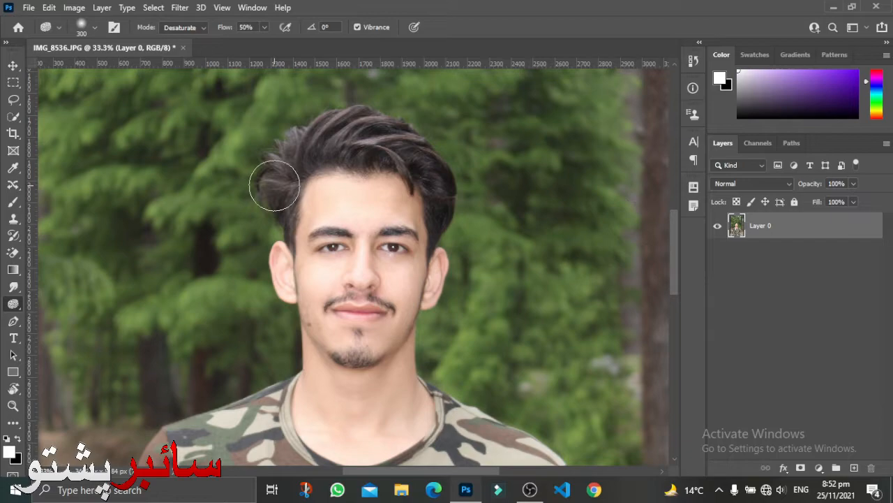
Apply a Brightness/Contrast adjustment to Layer 0 with brightness -2 and contrast 43.
{"action": "key", "text": "z"}
{"action": "right_click", "coordinate": [253, 187]}
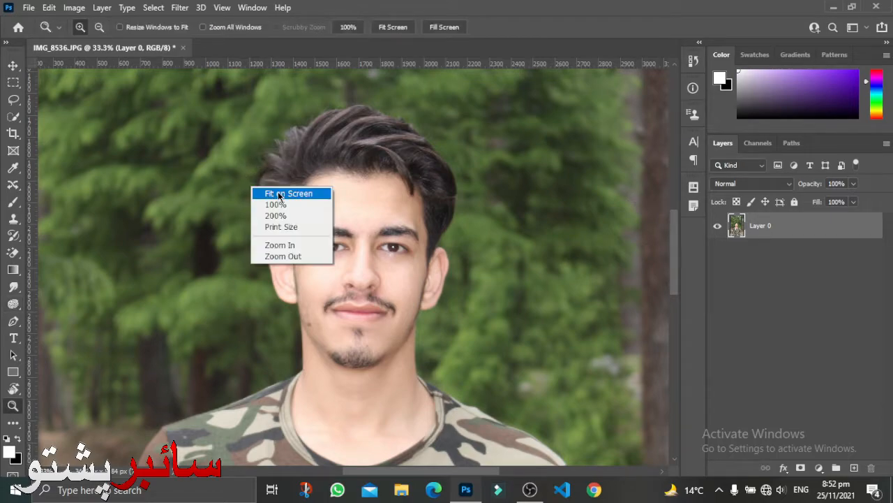
{"action": "left_click", "coordinate": [282, 193]}
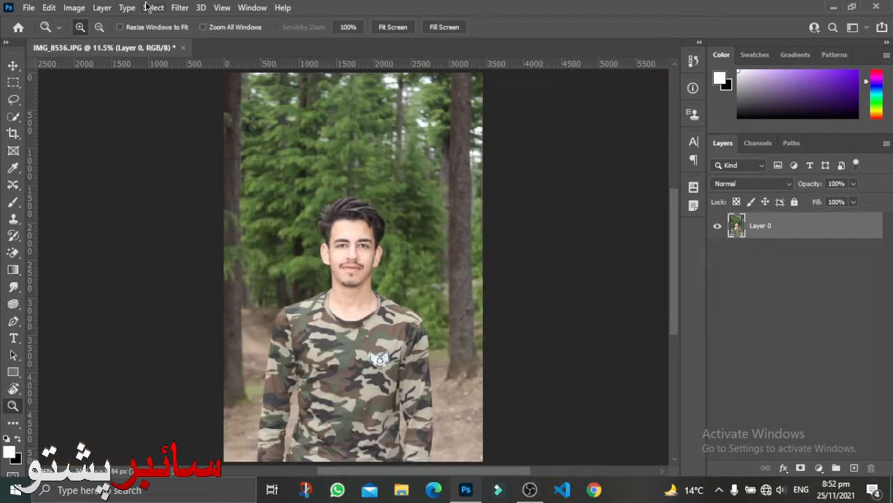
{"action": "key", "text": "v"}
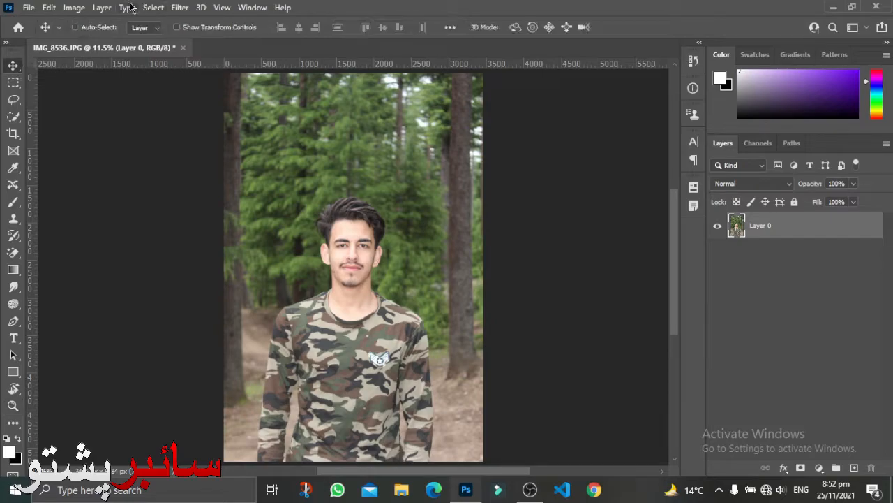
{"action": "left_click", "coordinate": [77, 9]}
{"action": "mouse_move", "coordinate": [96, 40]}
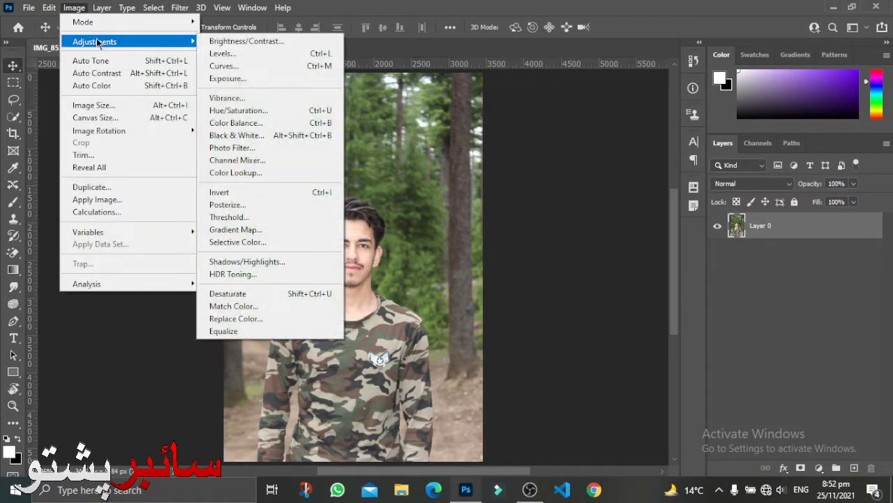
{"action": "left_click", "coordinate": [220, 41]}
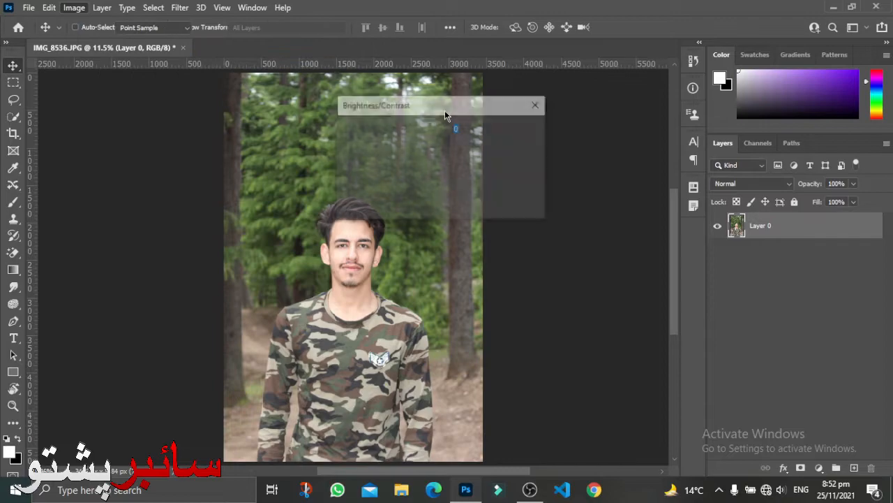
{"action": "left_click_drag", "start_coordinate": [414, 146], "coordinate": [411, 146]}
{"action": "left_click_drag", "start_coordinate": [411, 179], "coordinate": [439, 176]}
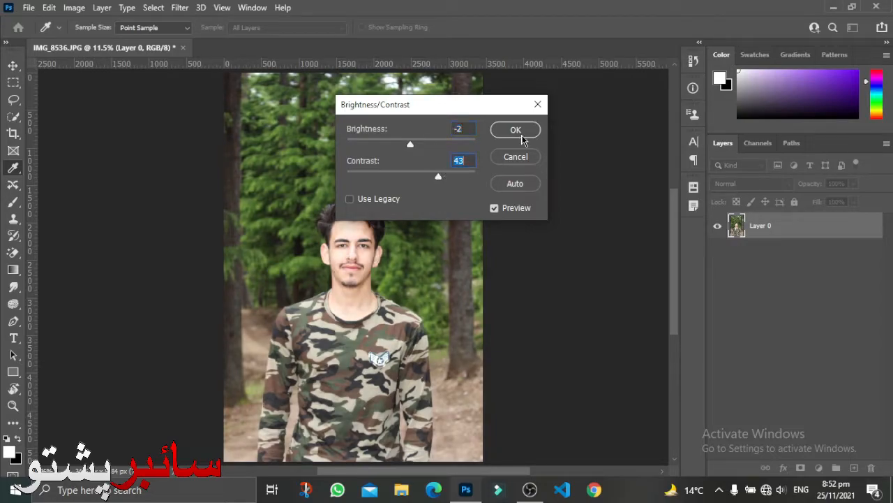
{"action": "left_click", "coordinate": [515, 130]}
{"action": "key", "text": "v"}
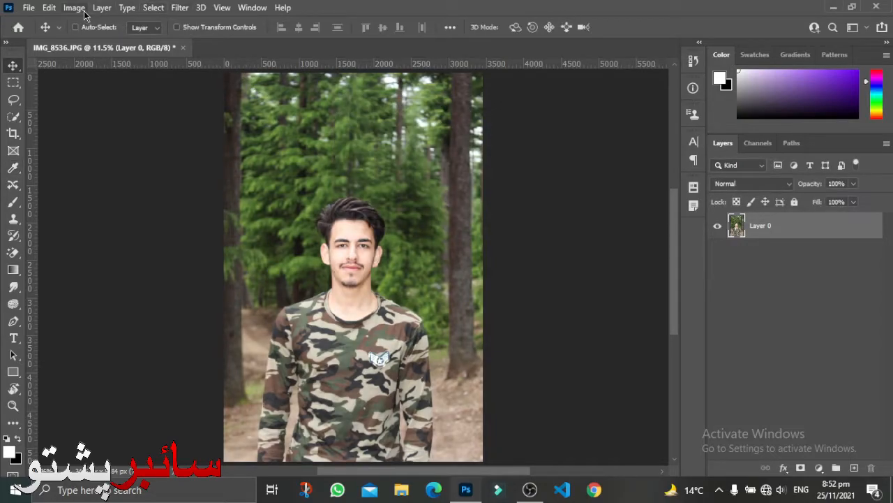
Apply a Hue/Saturation adjustment to Layer 0 with the master saturation at +17.
{"action": "left_click", "coordinate": [74, 8]}
{"action": "mouse_move", "coordinate": [97, 41]}
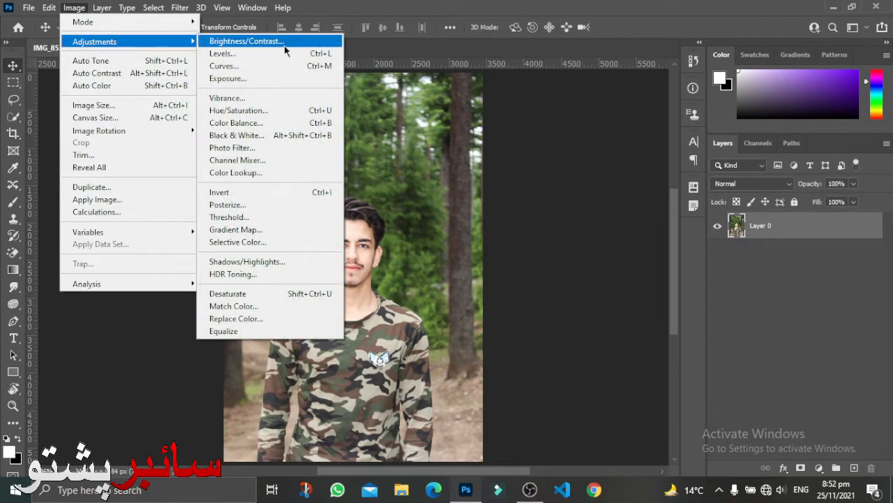
{"action": "left_click", "coordinate": [286, 110]}
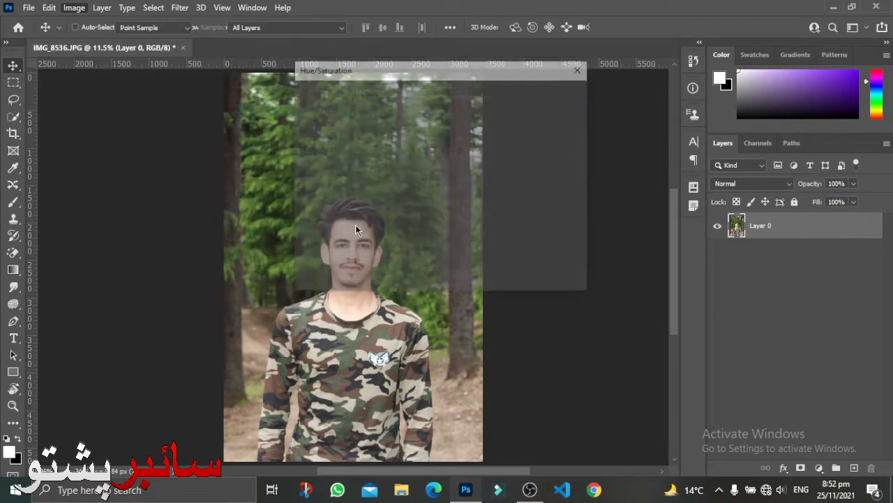
{"action": "left_click_drag", "start_coordinate": [409, 82], "coordinate": [581, 67]}
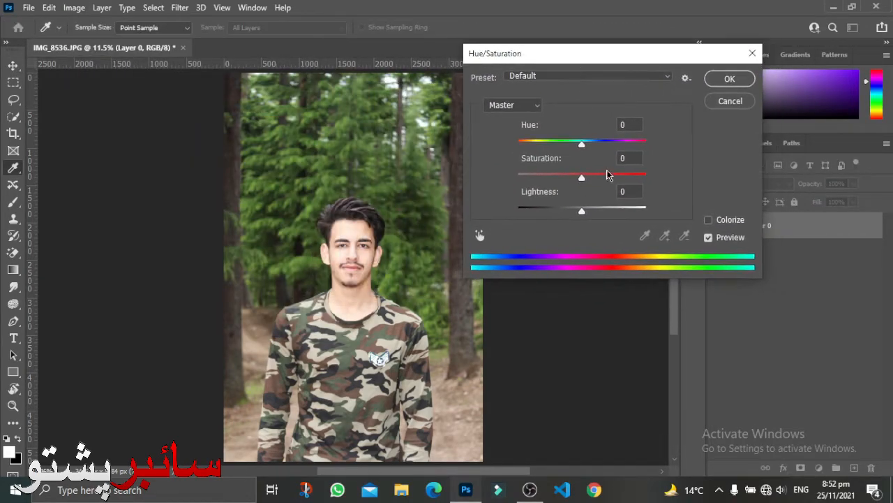
{"action": "mouse_move", "coordinate": [583, 180]}
{"action": "left_mouse_down"}
{"action": "mouse_move", "coordinate": [605, 174]}
{"action": "mouse_move", "coordinate": [594, 175]}
{"action": "left_mouse_up"}
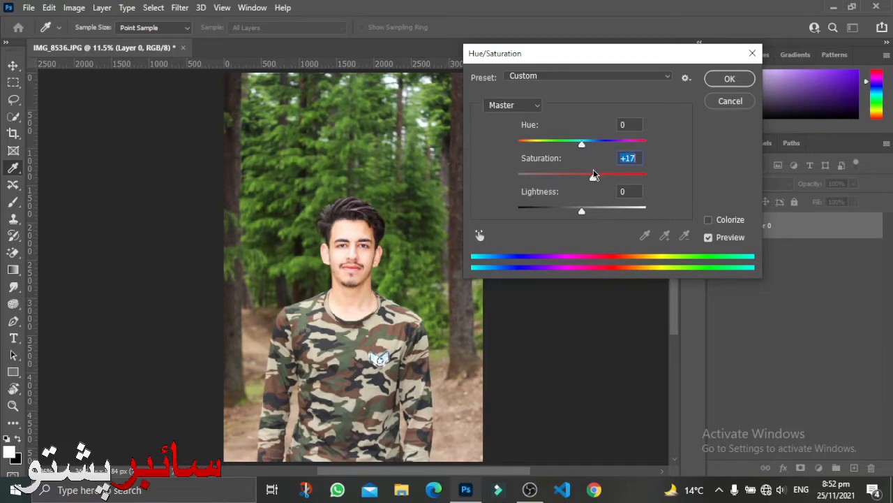
{"action": "left_click", "coordinate": [724, 81]}
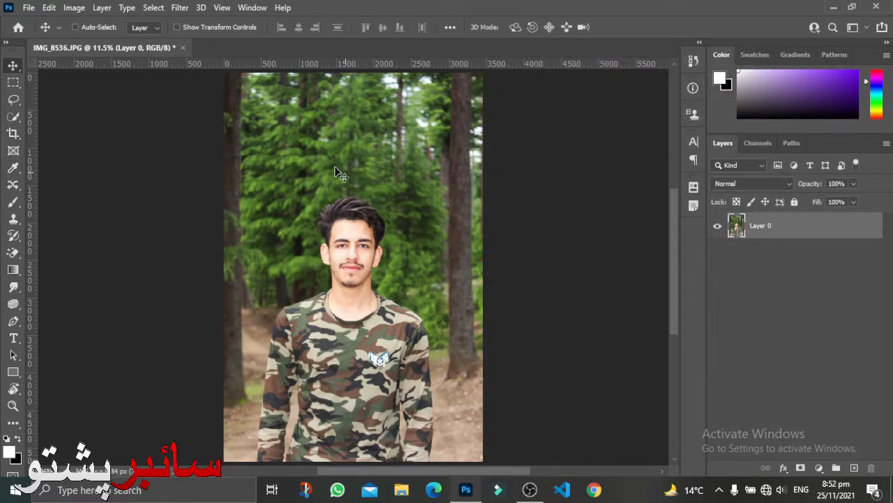
{"action": "left_click", "coordinate": [76, 9]}
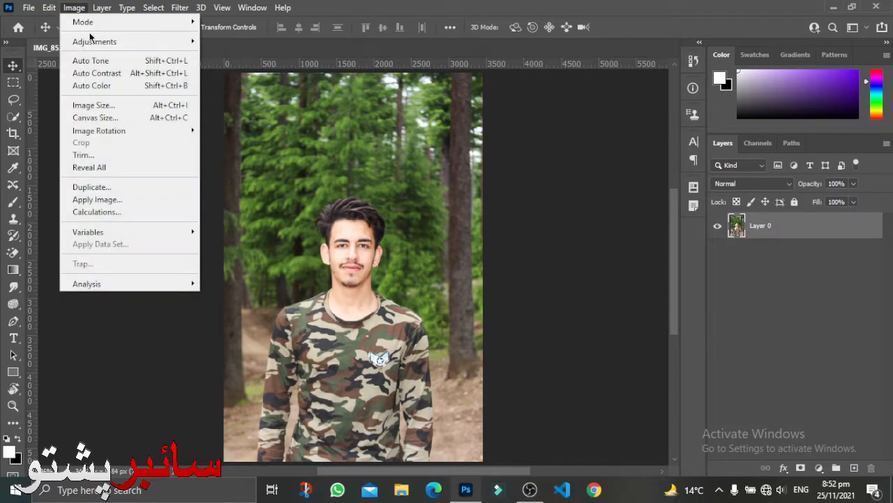
{"action": "mouse_move", "coordinate": [95, 41]}
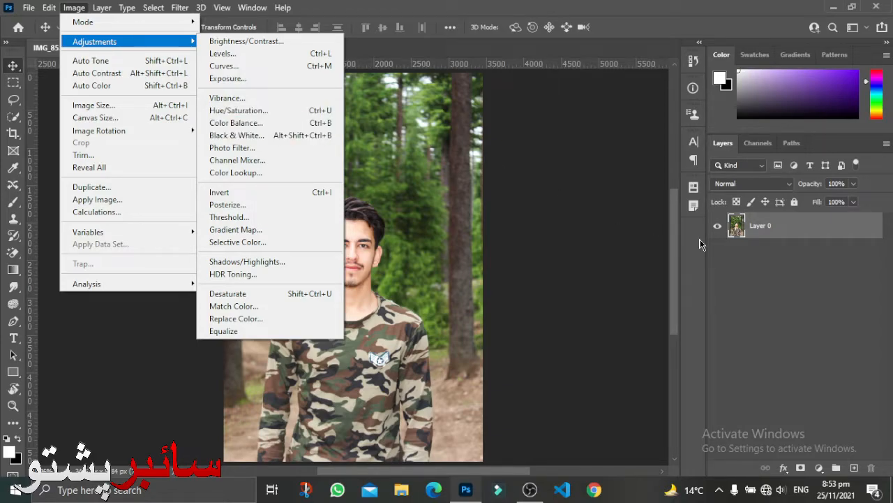
{"action": "left_click", "coordinate": [776, 233]}
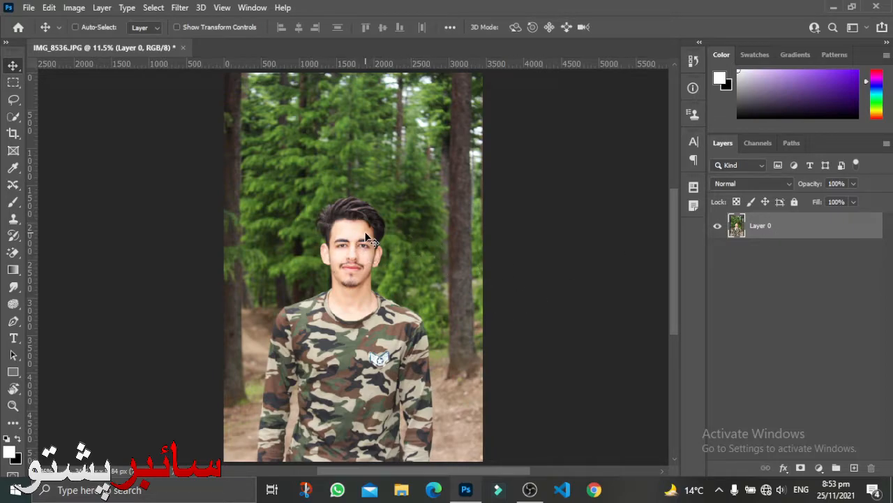
Duplicate Layer 0 and briefly go back to the original photo to compare it with the adjusted version.
{"action": "key", "text": "ctrl+j"}
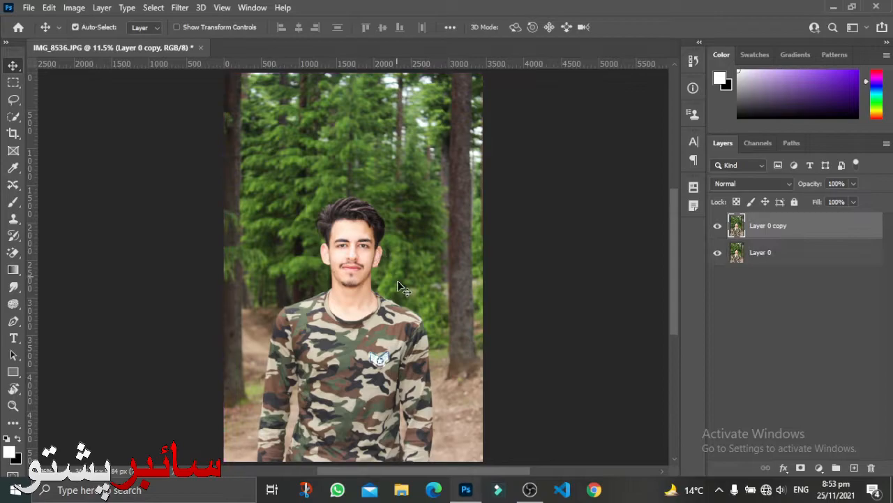
{"action": "left_click", "coordinate": [823, 259]}
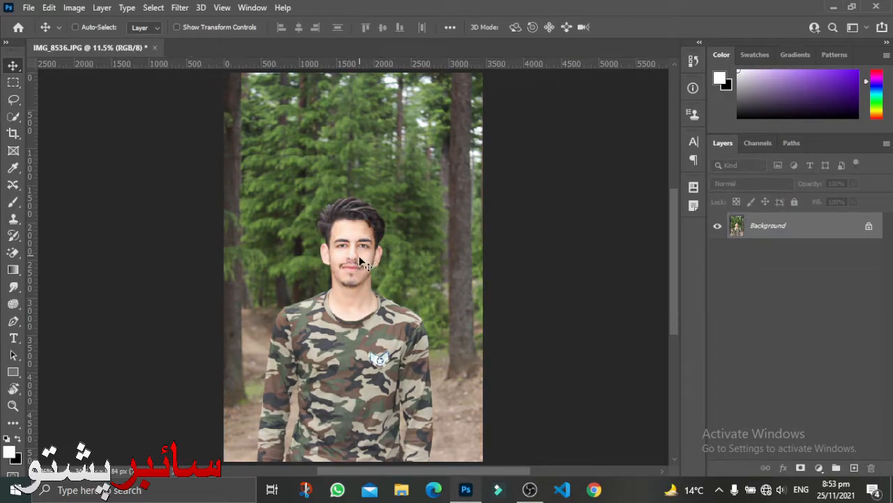
{"action": "key", "text": "ctrl+z"}
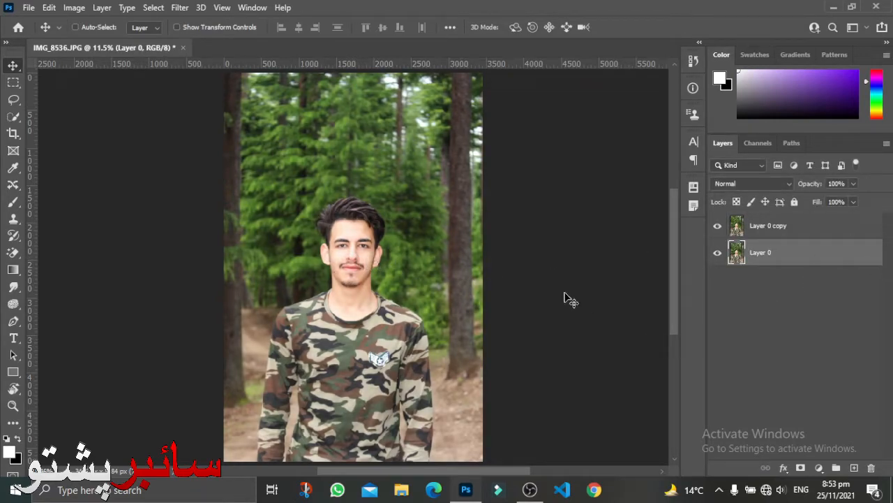
Convert the duplicate layer to black and white with the Default preset of the Black & White adjustment.
{"action": "left_click", "coordinate": [850, 229]}
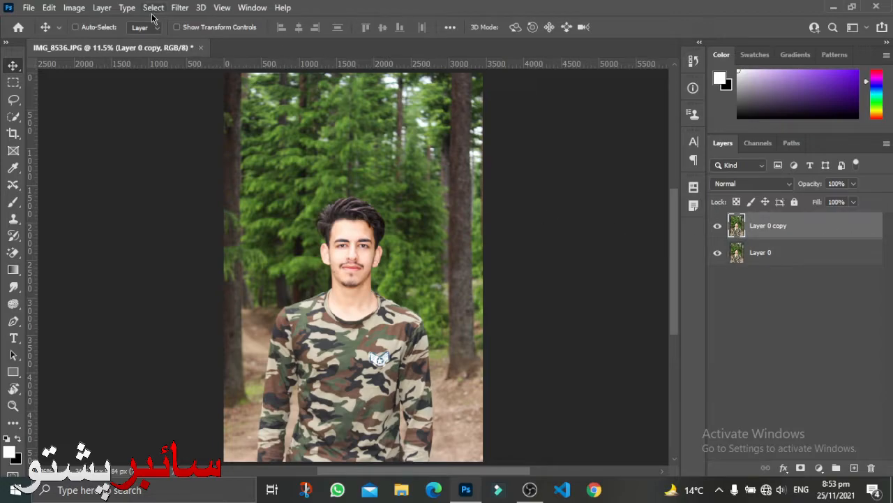
{"action": "left_click", "coordinate": [74, 9]}
{"action": "mouse_move", "coordinate": [82, 43]}
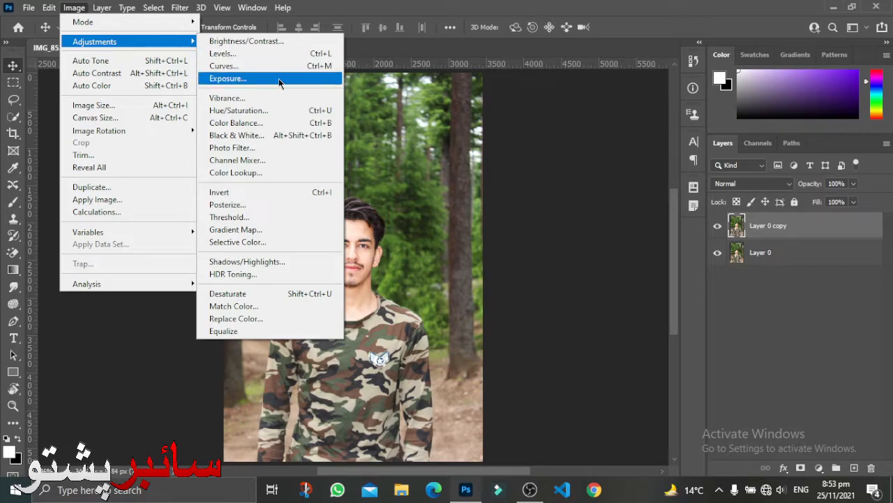
{"action": "left_click", "coordinate": [256, 138]}
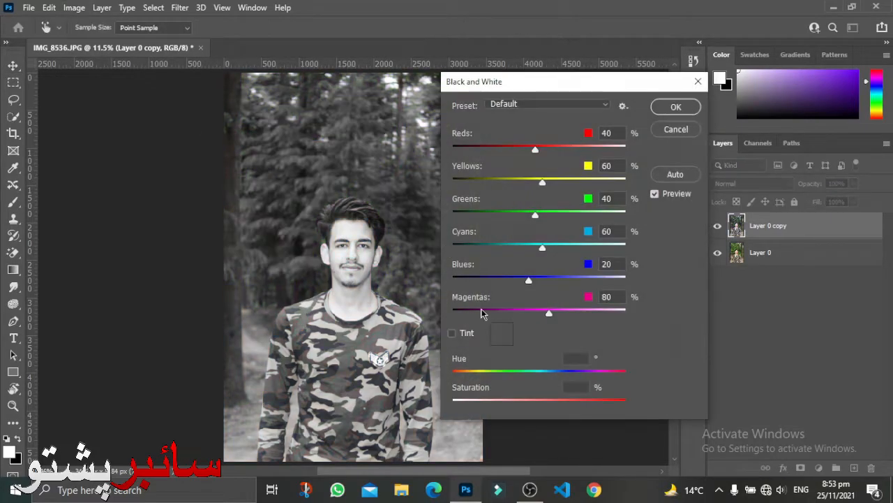
{"action": "left_click", "coordinate": [675, 109]}
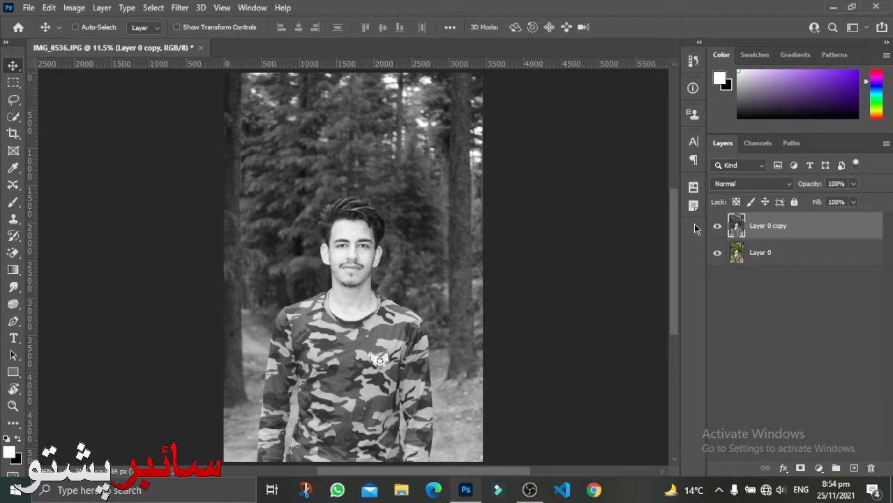
Activate the Sponge tool for use on the black-and-white duplicate layer.
{"action": "left_click", "coordinate": [12, 305]}
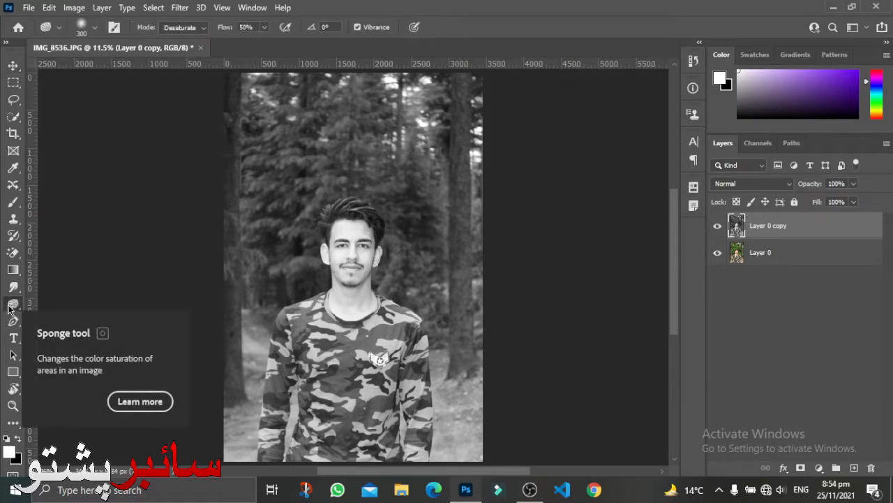